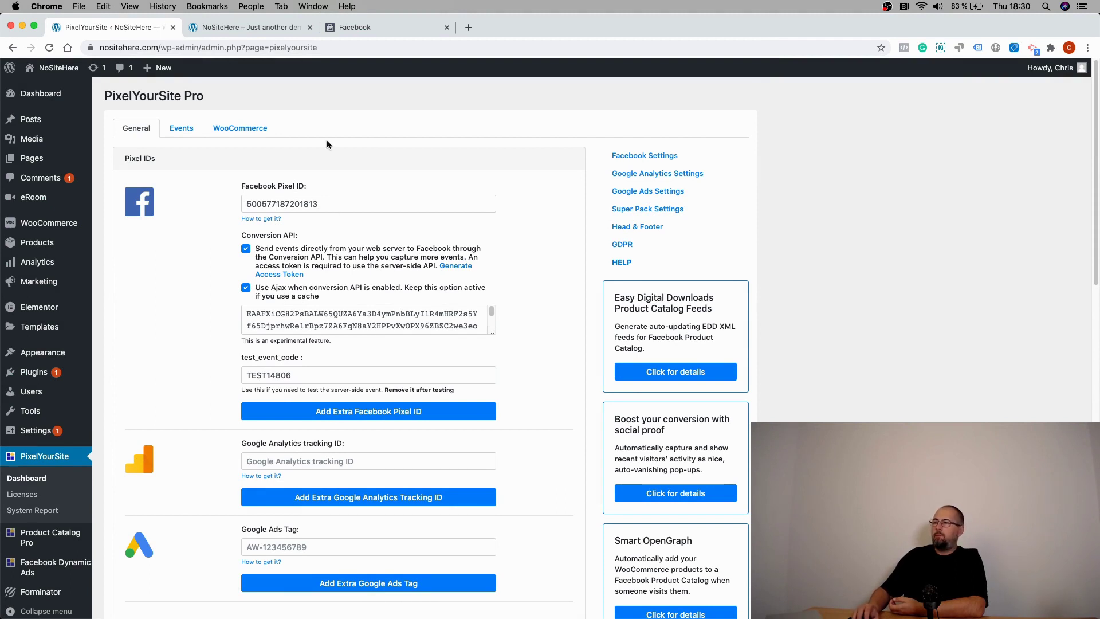
Step: Reload the NoSiteHere homepage and check NoSiteHere's Pixel GeneralEvent details in Pixel Helper
left_click(257, 28)
left_click(50, 49)
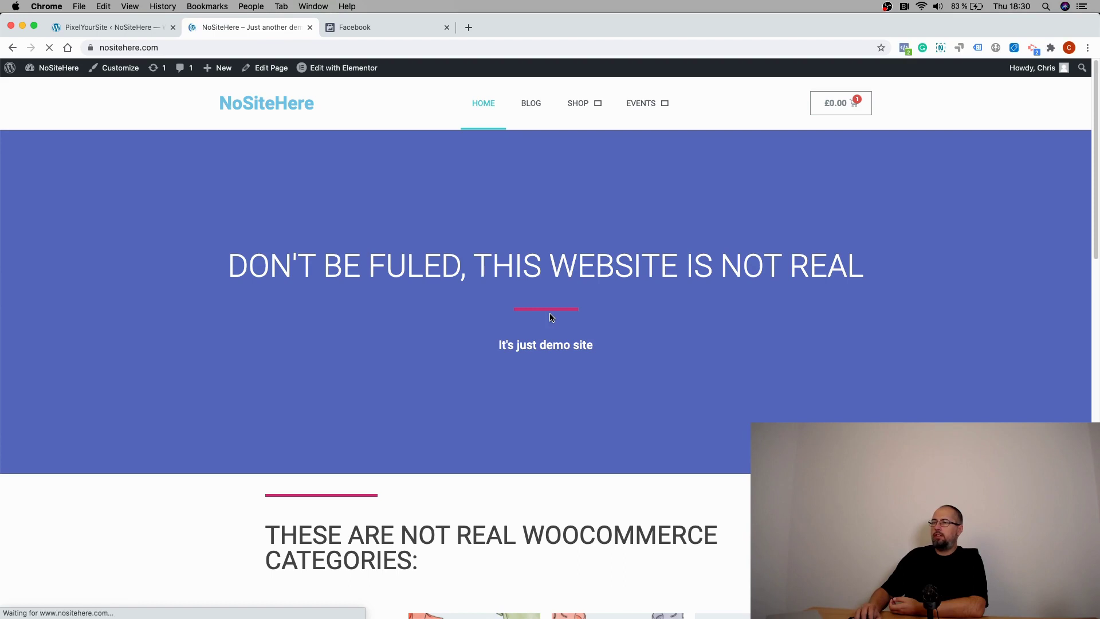
left_click(906, 48)
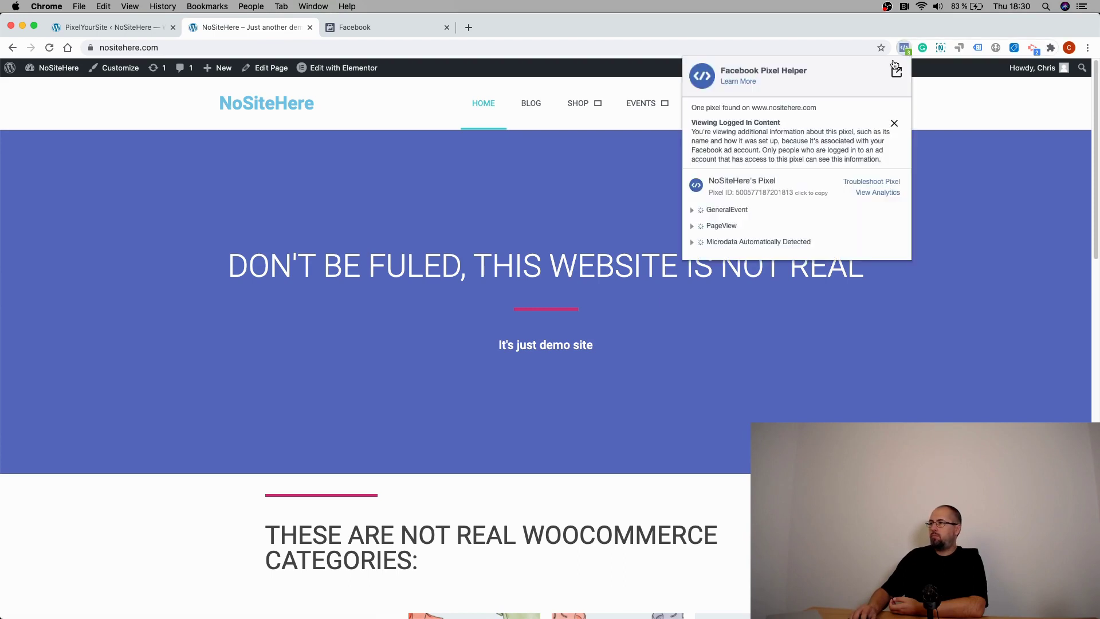
left_click(725, 210)
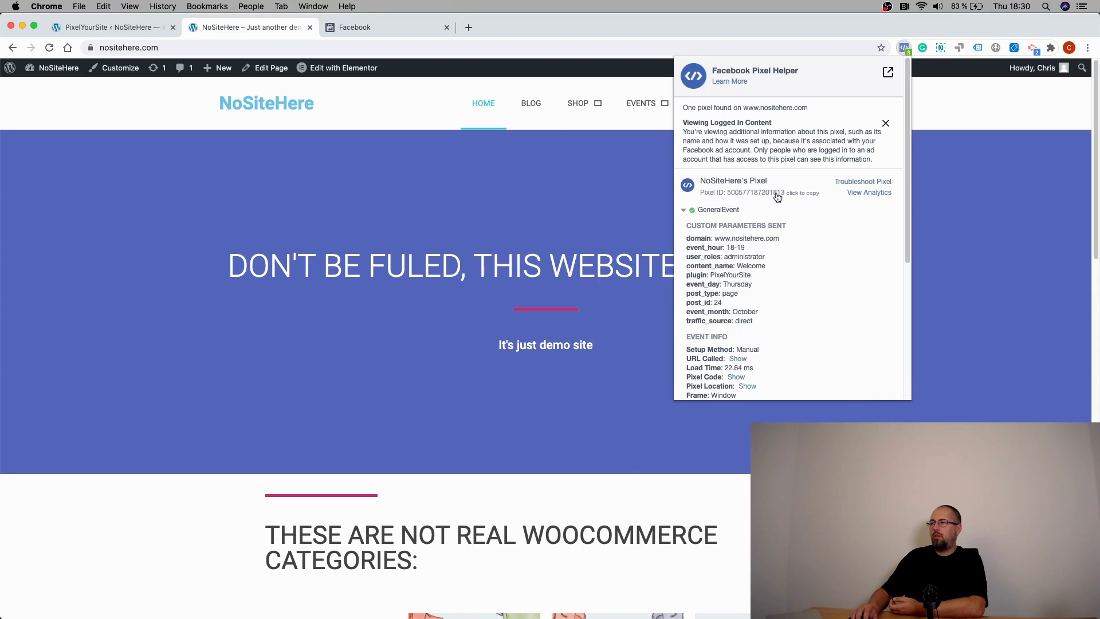
left_click(459, 231)
Step: Copy the Test Pixel 2 ID from Facebook Events Manager and go back to PixelYourSite
left_click(395, 32)
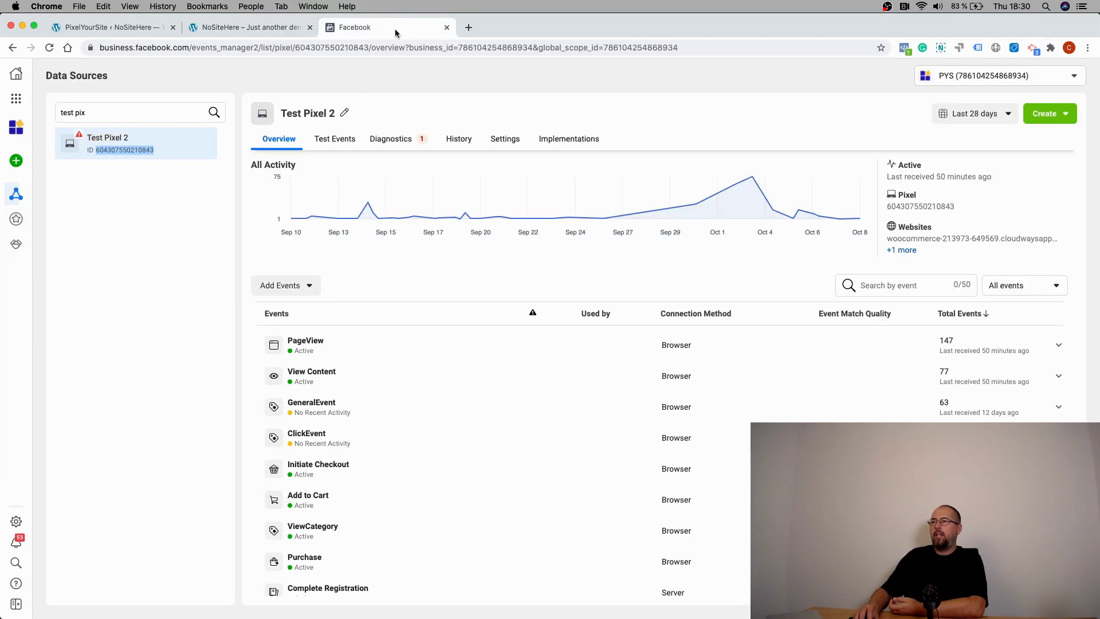
right_click(146, 149)
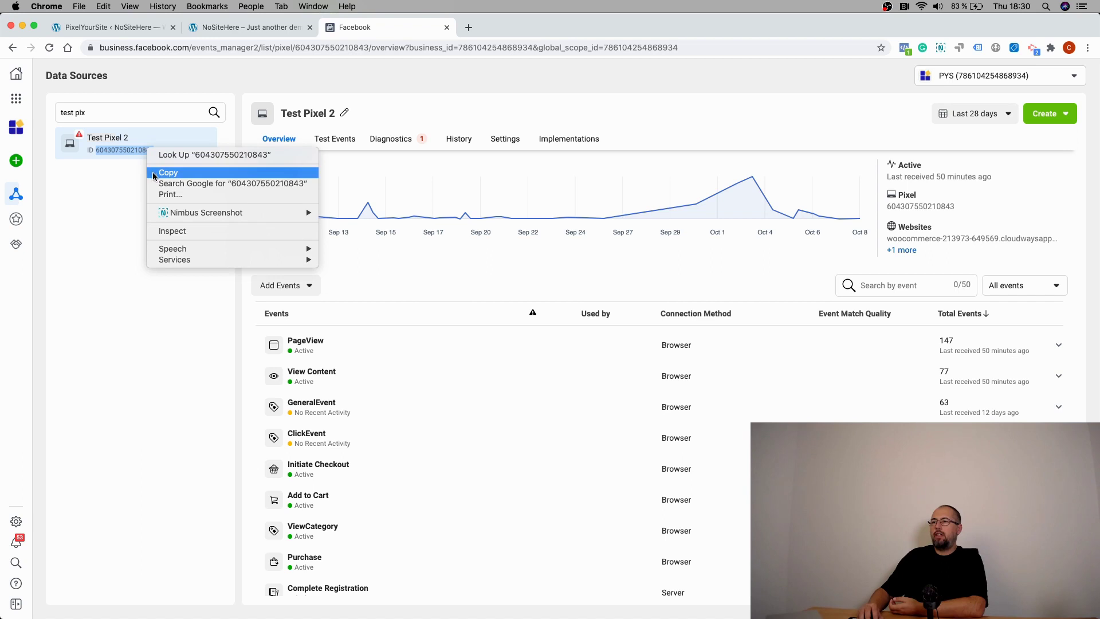
left_click(153, 173)
left_click(115, 30)
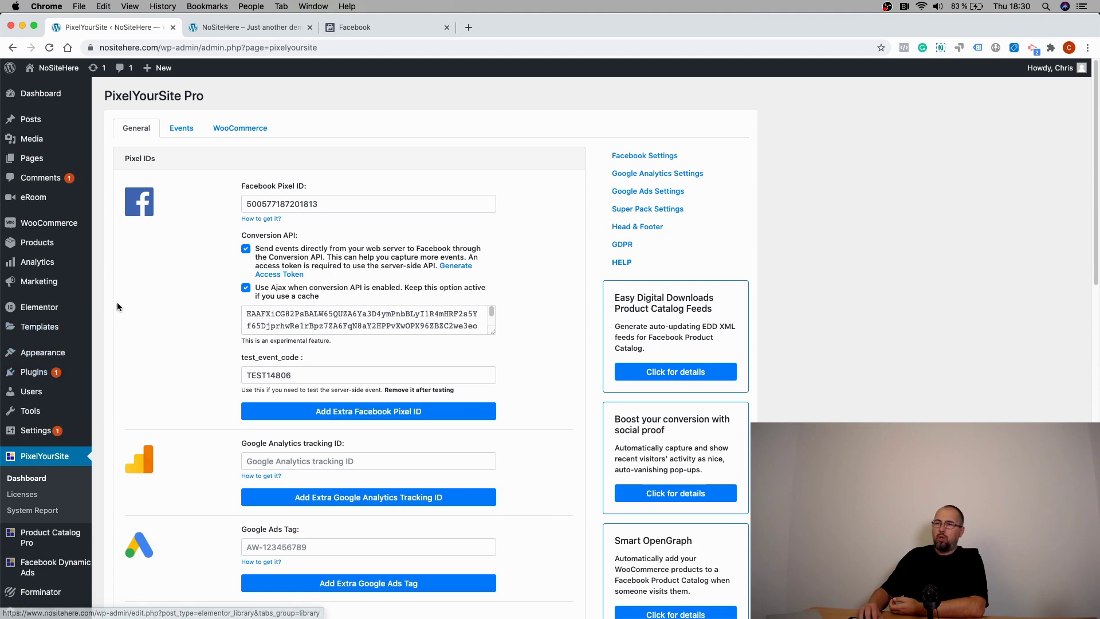
Step: Open the WooCommerce product Categories page from the Products menu and look over the list
mouse_move(91, 244)
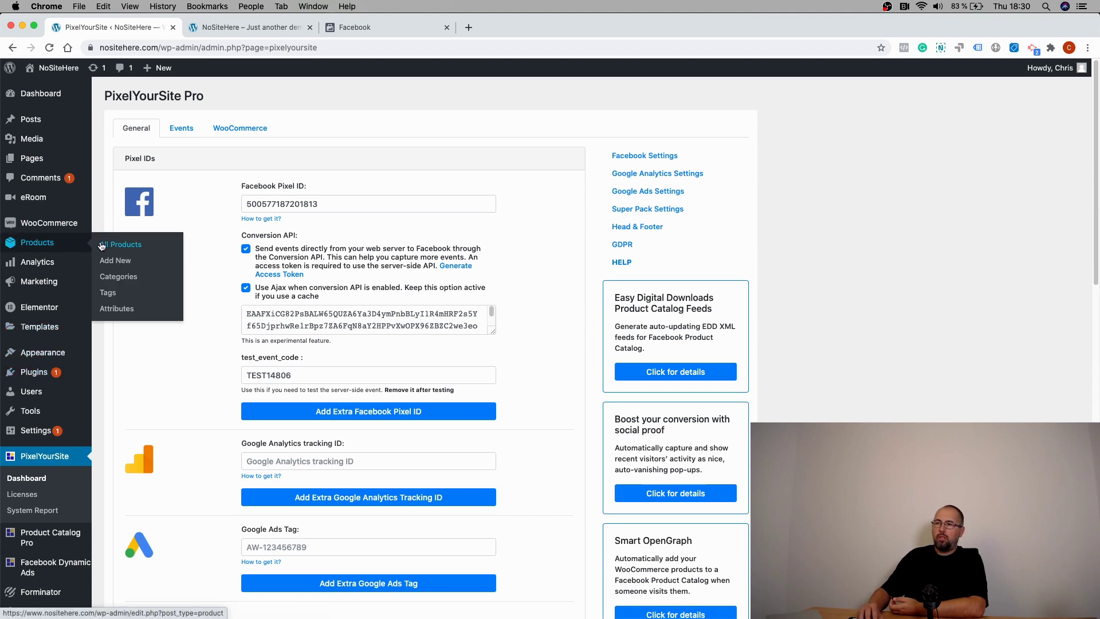
left_click(113, 279)
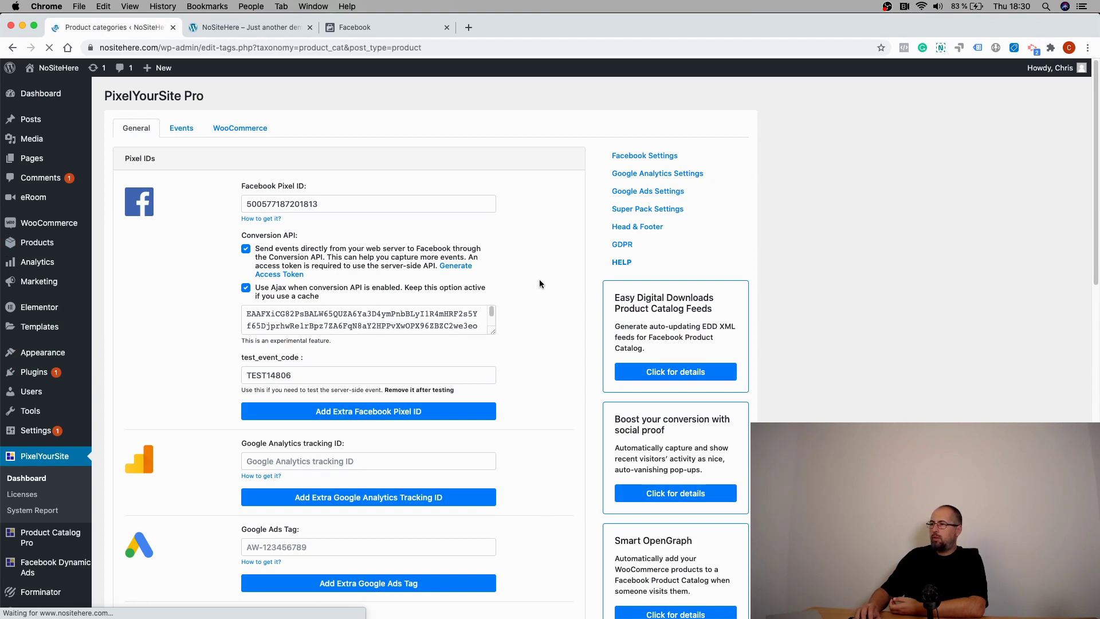
scroll(447, 304, "down", 2)
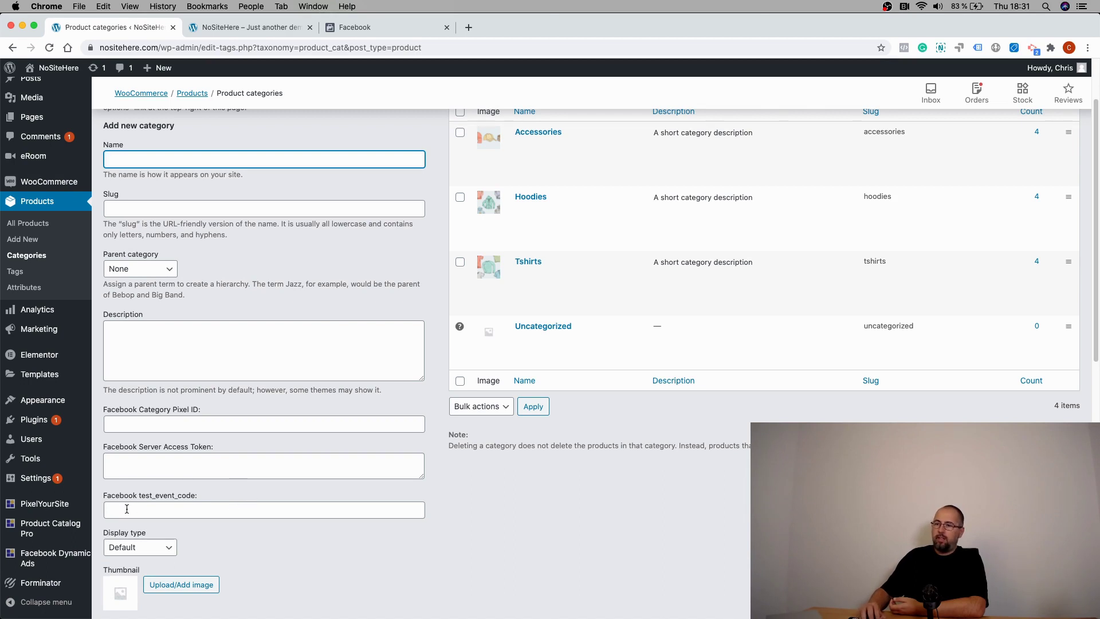
scroll(443, 279, "up", 3)
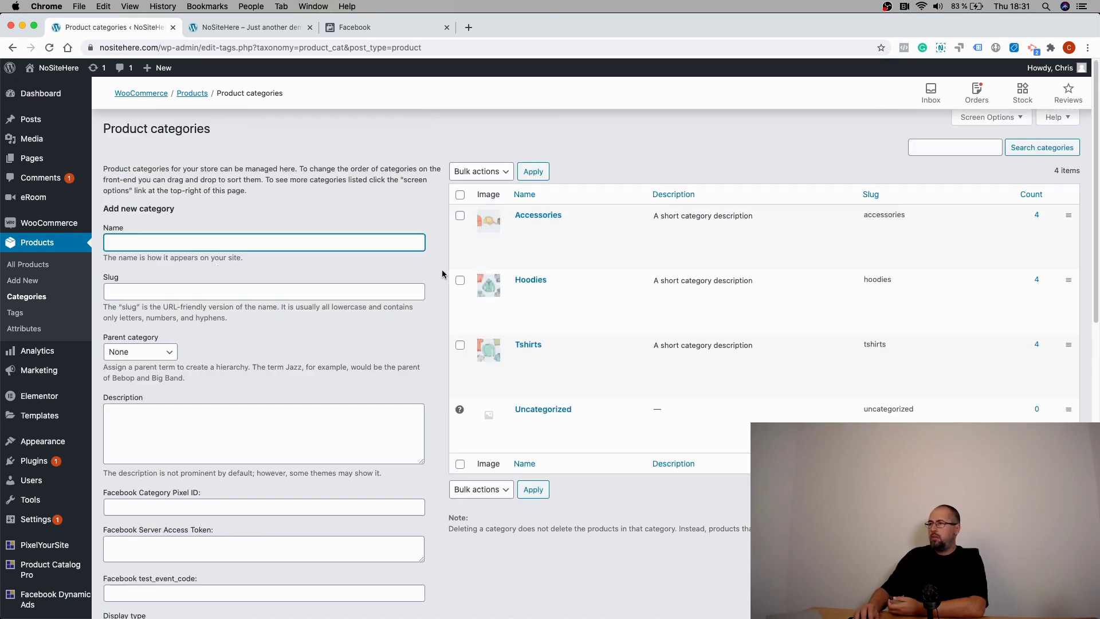
Step: Paste the Test Pixel 2 ID into Accessories' Facebook Category Pixel ID field and update the category
left_click(534, 216)
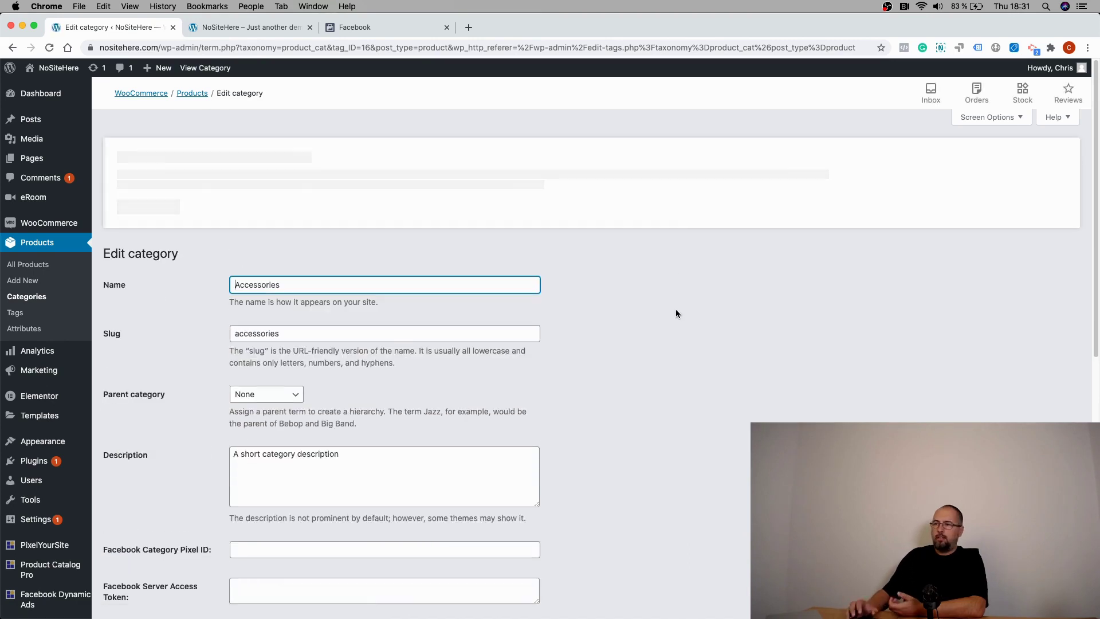
scroll(676, 314, "down", 4)
right_click(331, 339)
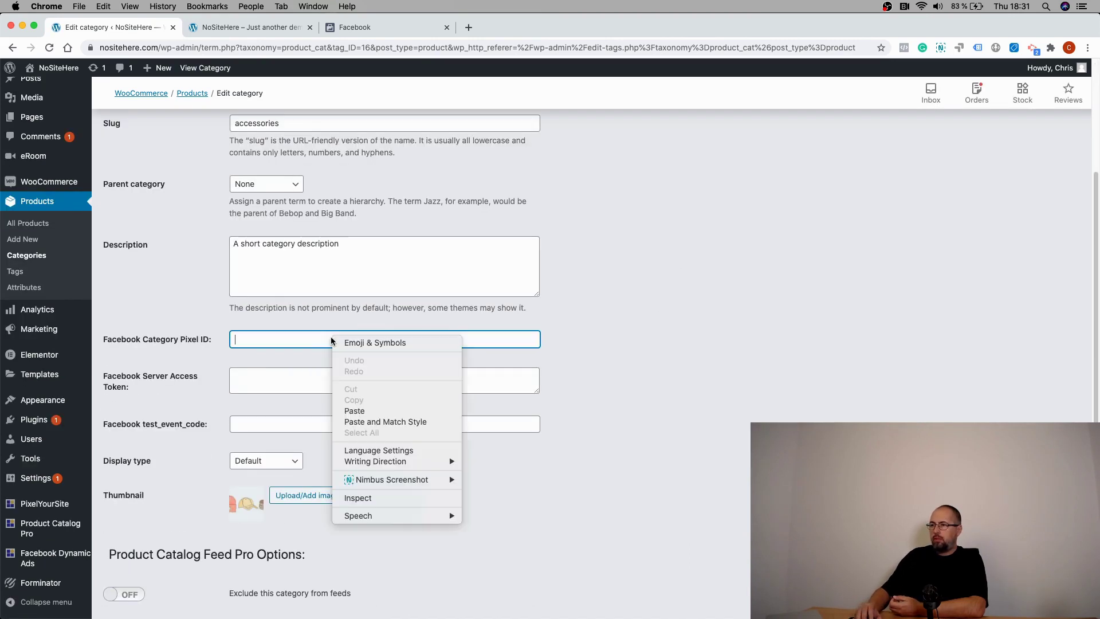
left_click(350, 412)
scroll(621, 373, "down", 5)
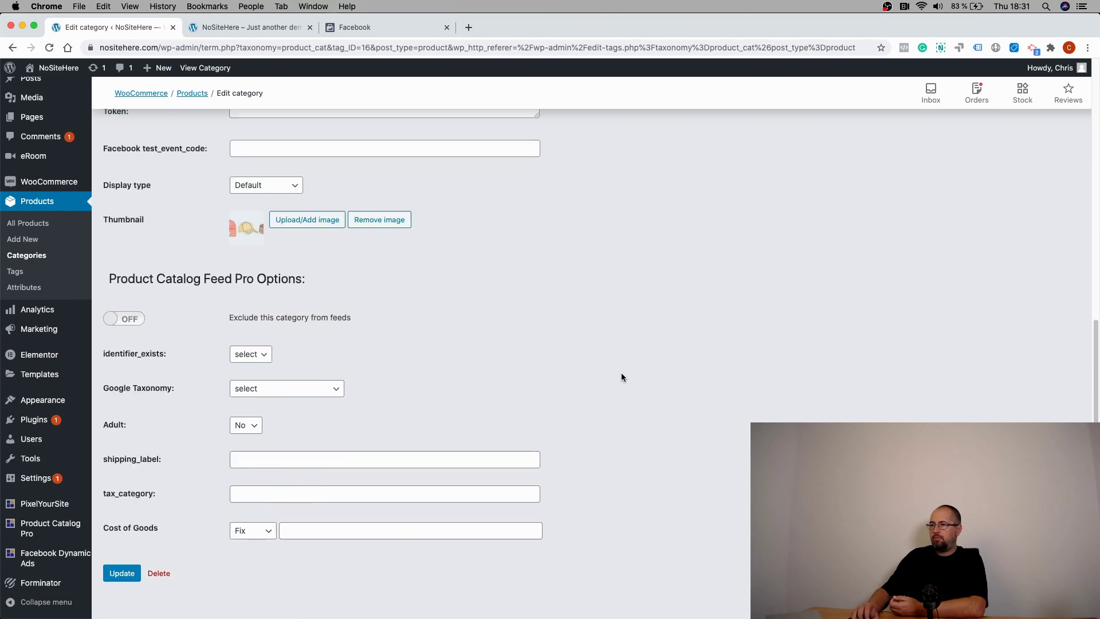
left_click(130, 572)
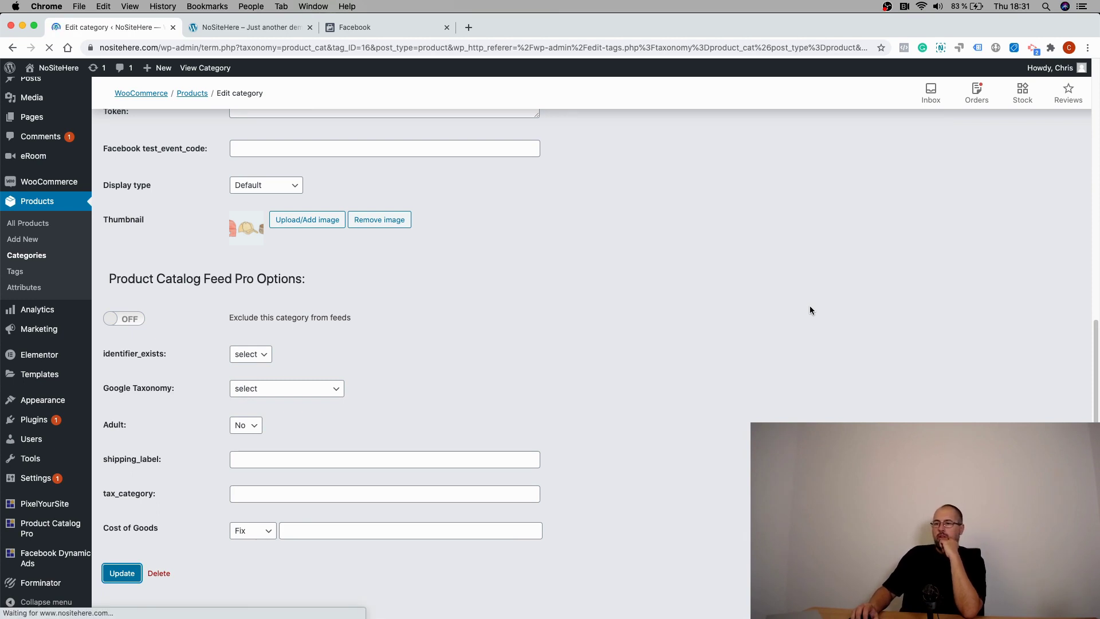
Step: Reload the storefront homepage and check which pixel events fire in Pixel Helper
left_click(229, 30)
left_click(48, 50)
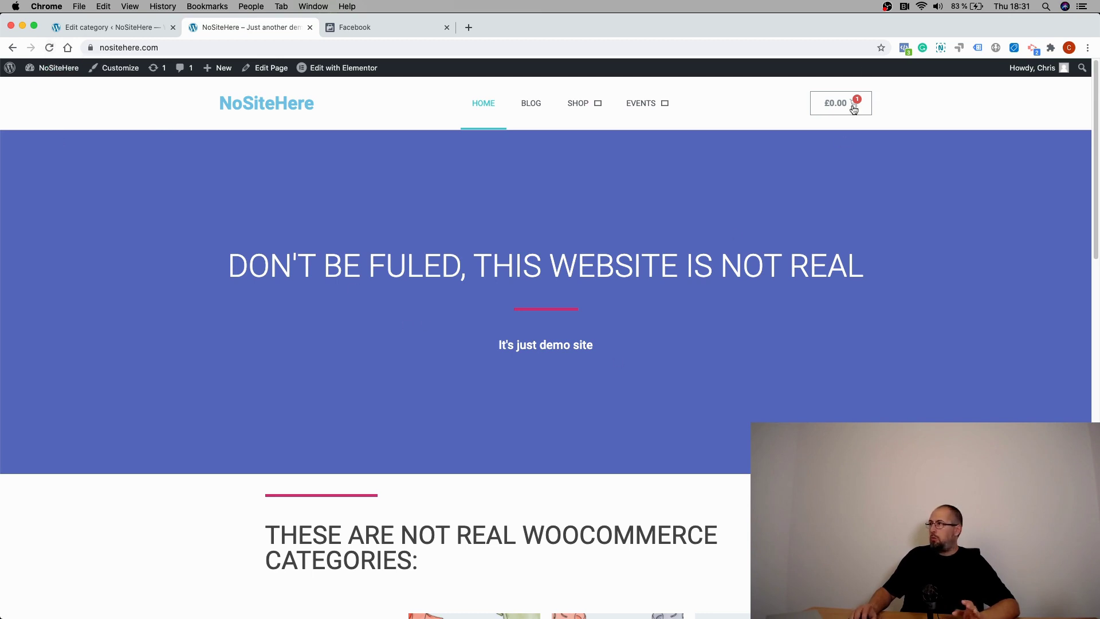
left_click(904, 49)
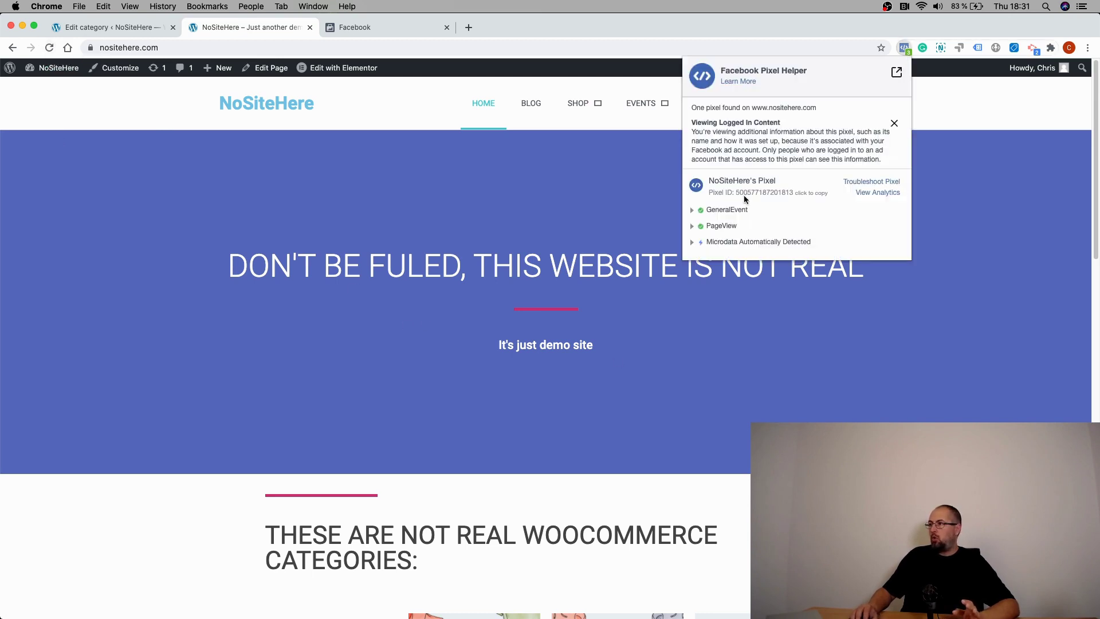
left_click(344, 296)
Step: Open the Tshirts category, confirm only NoSiteHere's Pixel fires ViewCategory, and return home
scroll(343, 295, "down", 4)
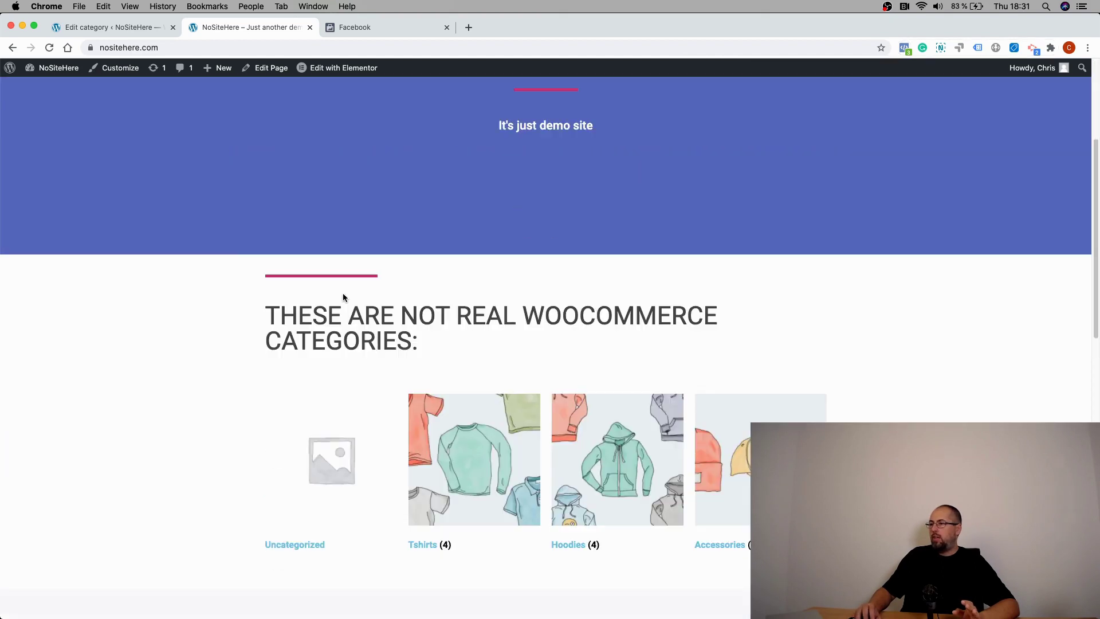
left_click(479, 484)
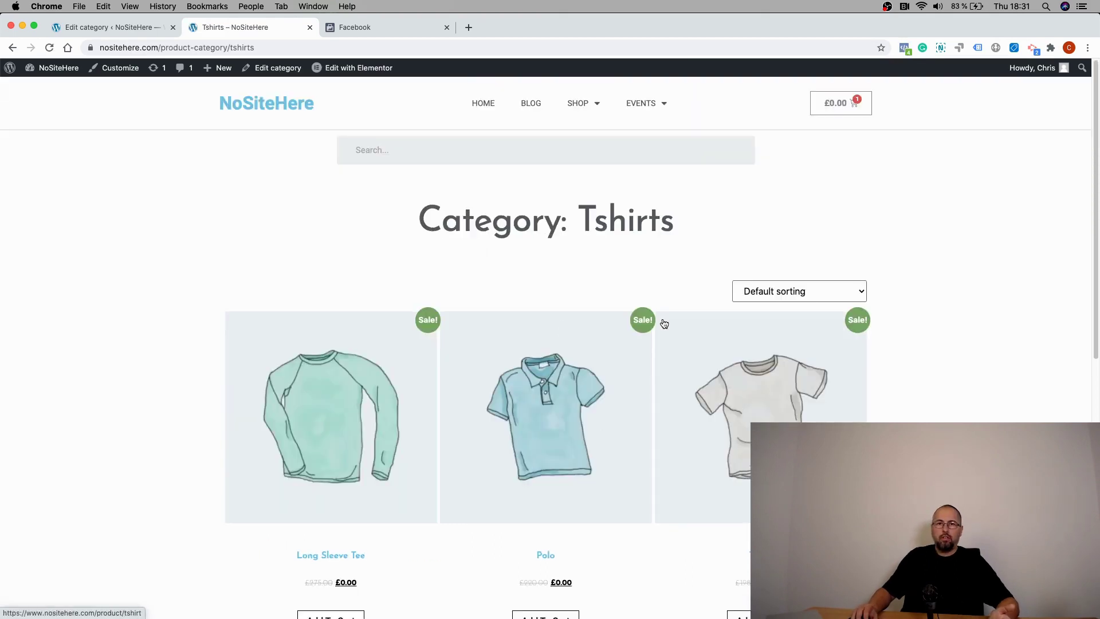
left_click(905, 48)
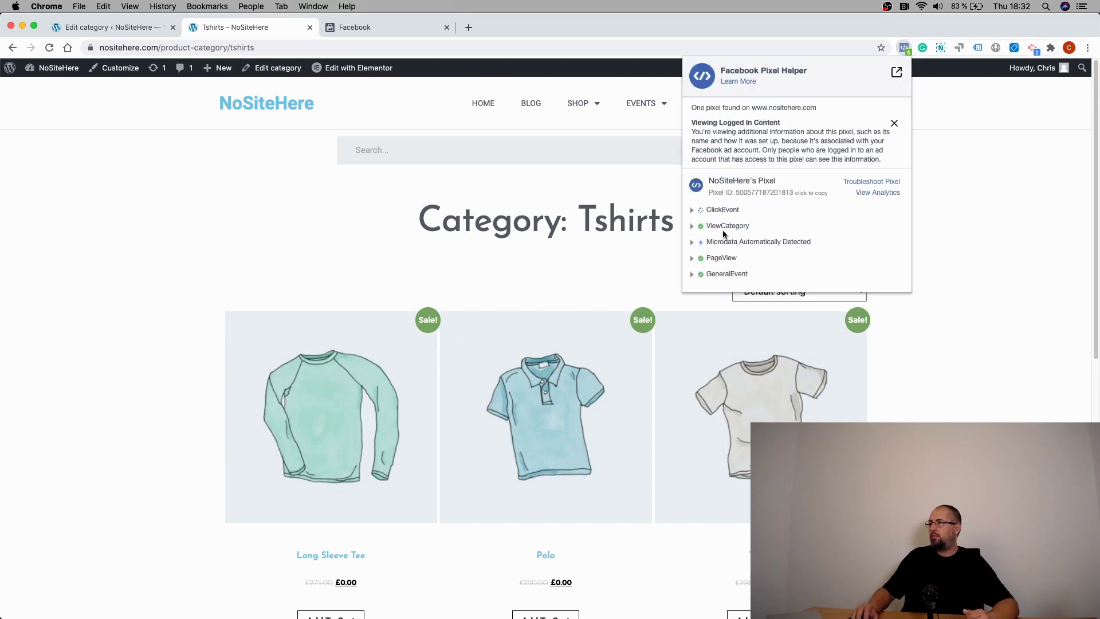
left_click(536, 235)
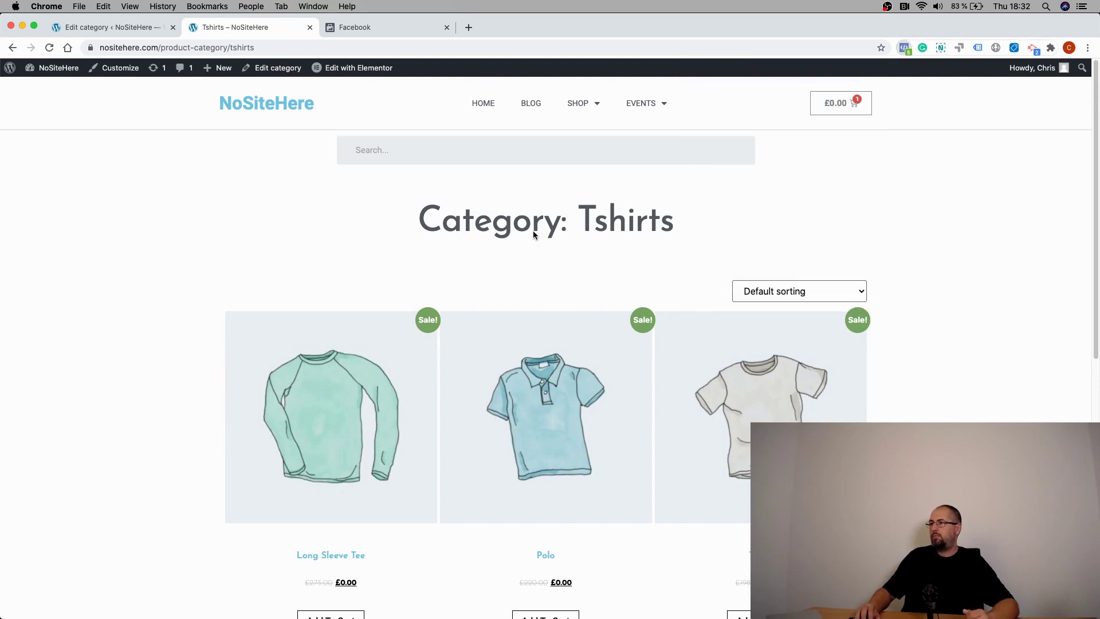
left_click(13, 48)
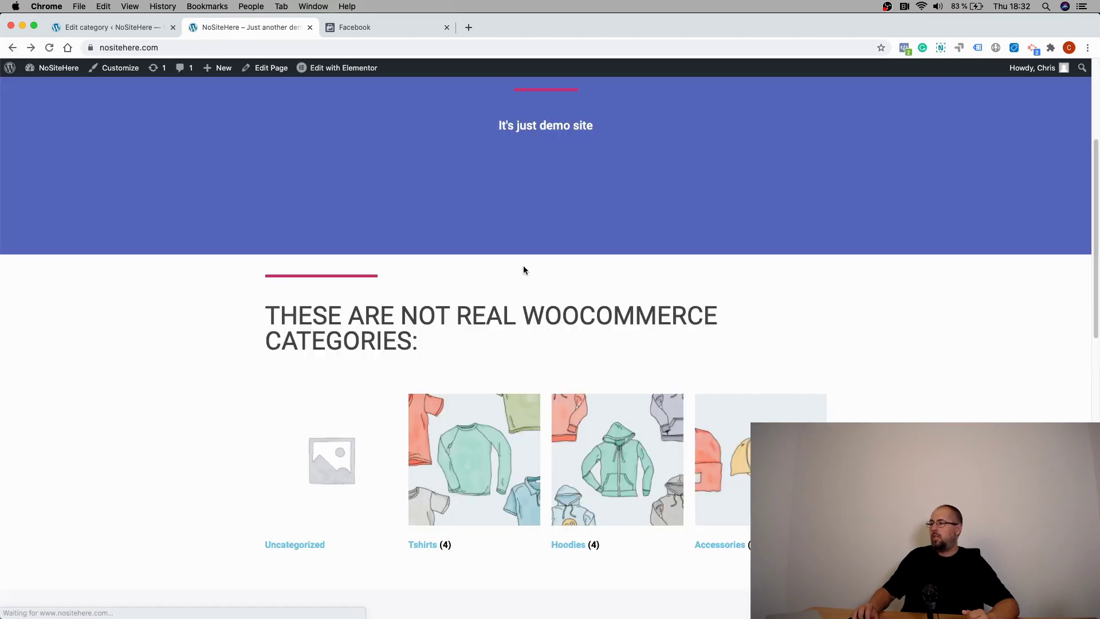
Step: Open the Accessories category and inspect Test Pixel 2's ViewCategory event in Pixel Helper
left_click(737, 446)
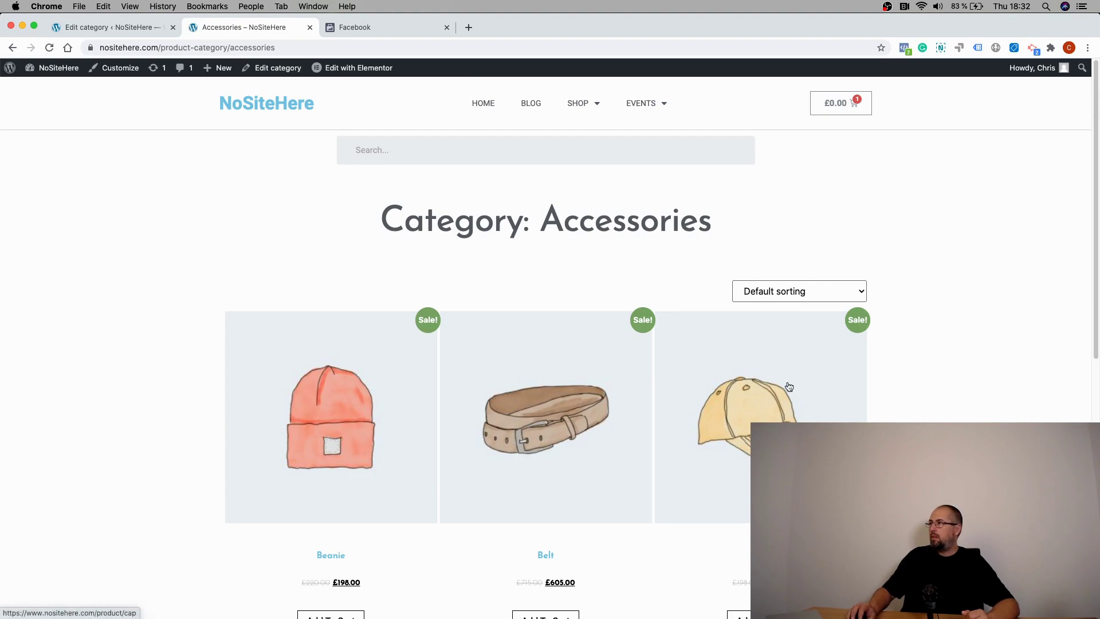
left_click(904, 50)
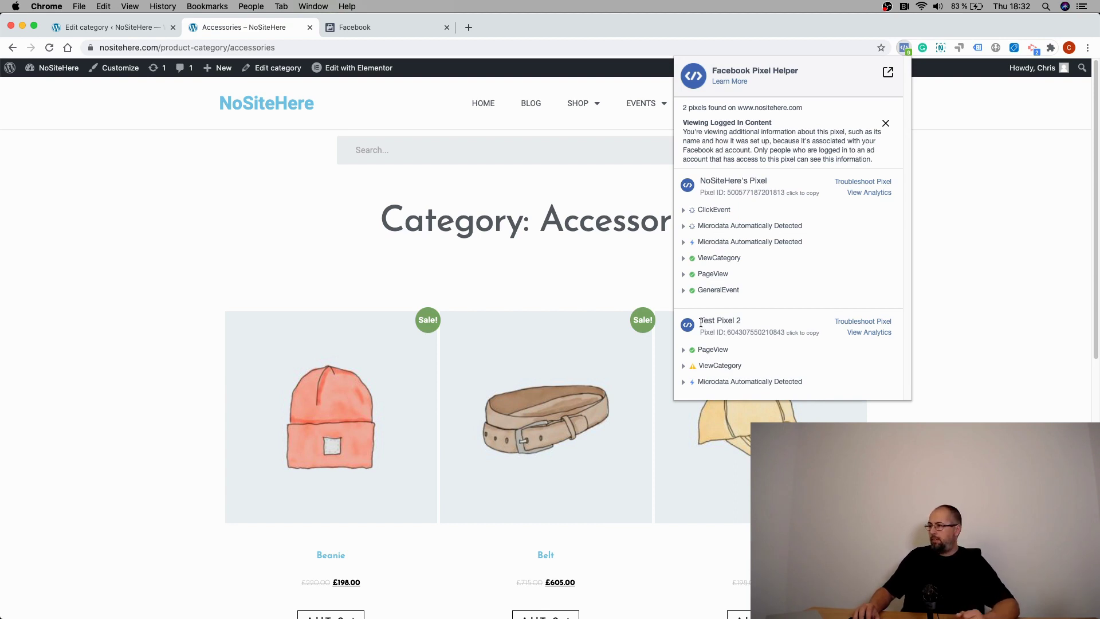
left_click(721, 368)
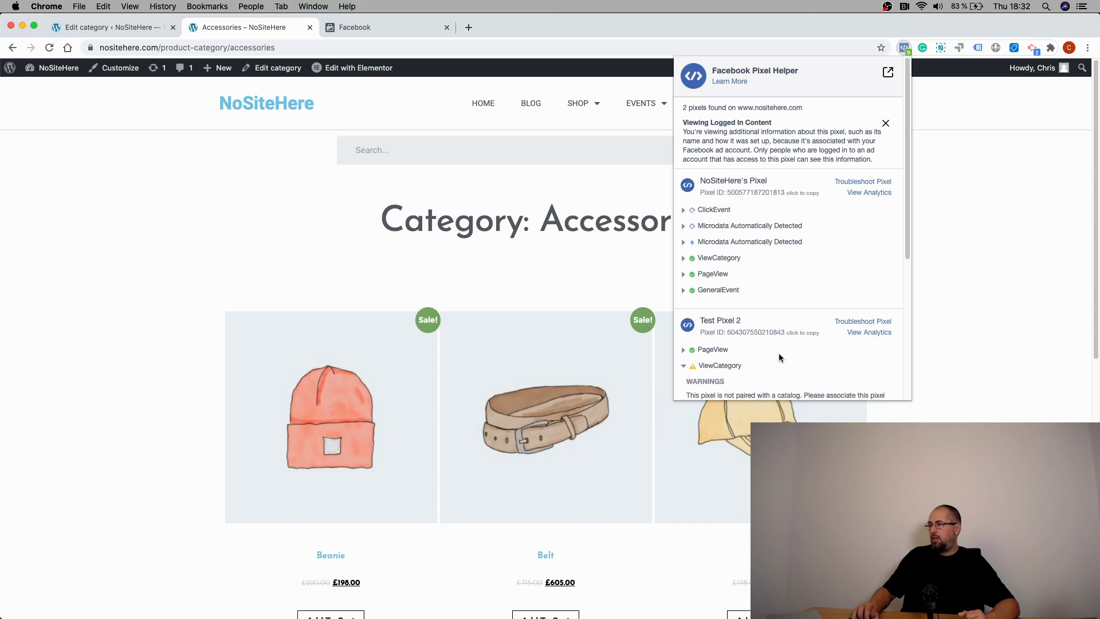
scroll(779, 353, "down", 8)
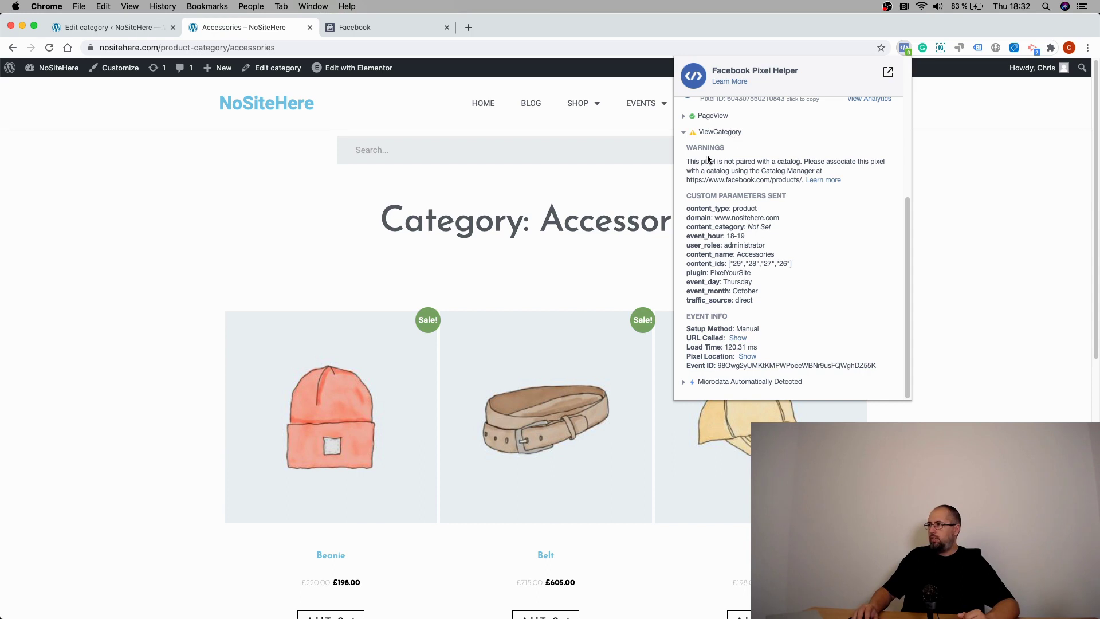
left_click(960, 244)
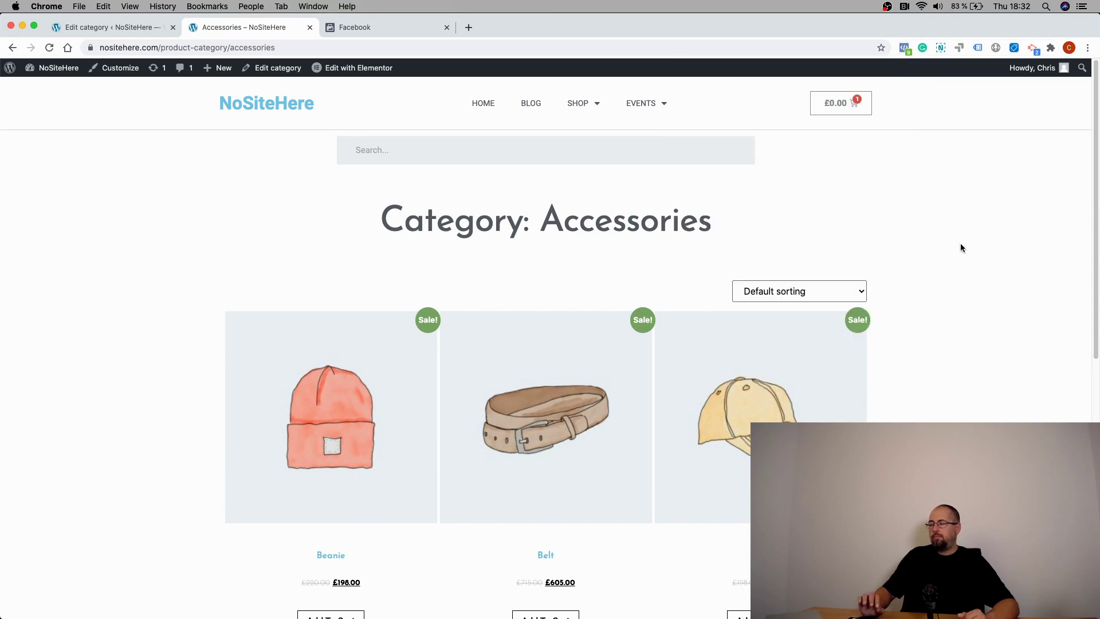
scroll(961, 247, "down", 4)
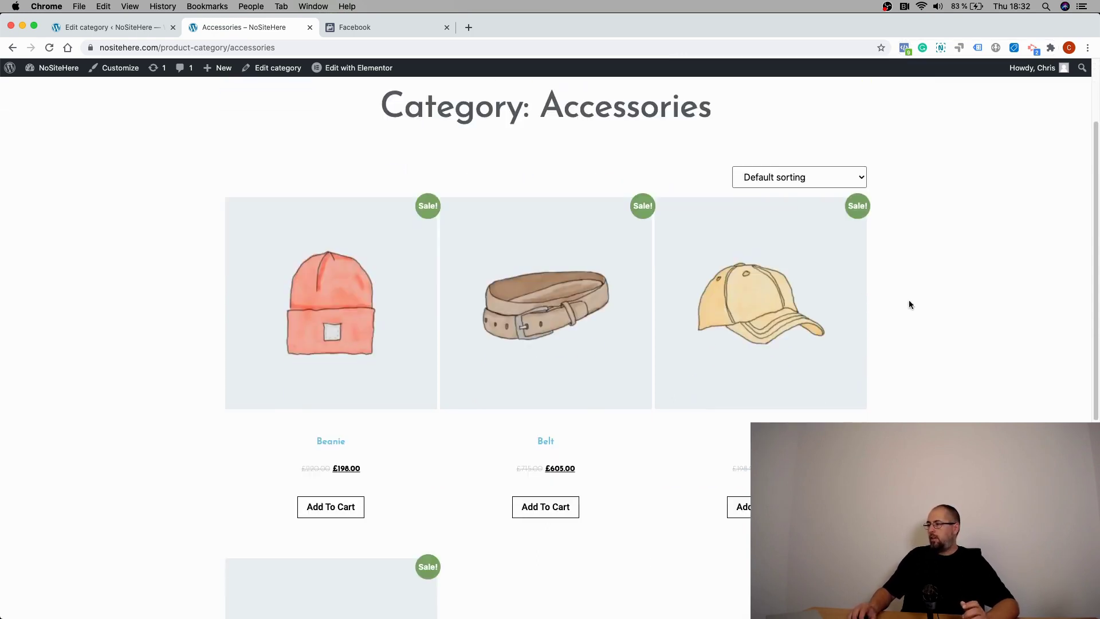
Step: Add the Cap to the cart and confirm AddToCart fires for NoSiteHere's Pixel and Test Pixel 2
left_click(748, 507)
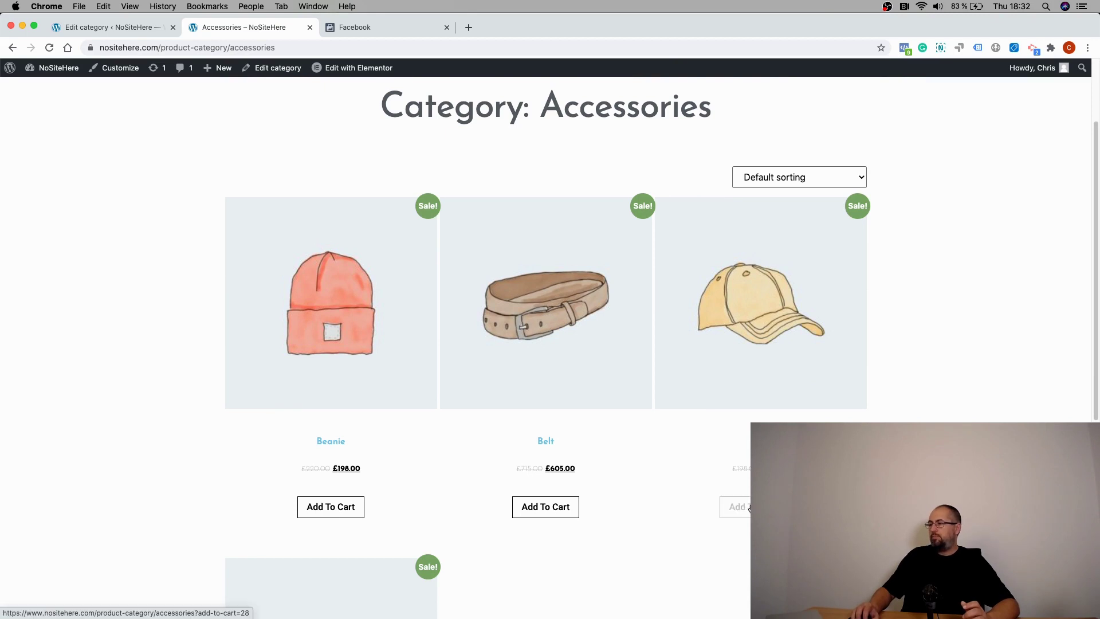
left_click(905, 48)
scroll(716, 302, "down", 5)
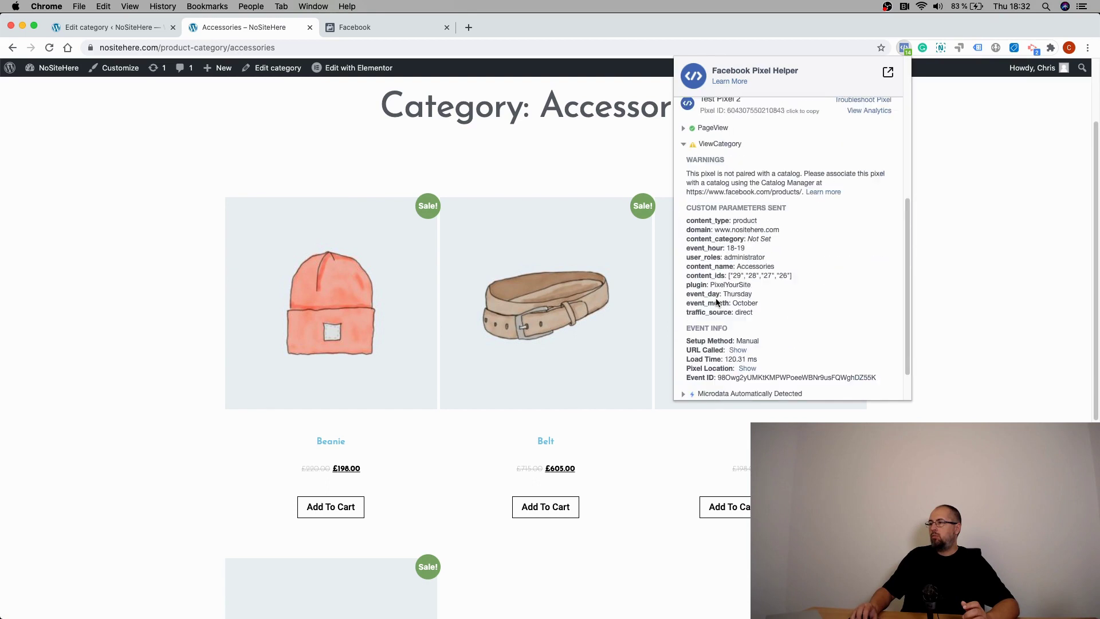
left_click(719, 147)
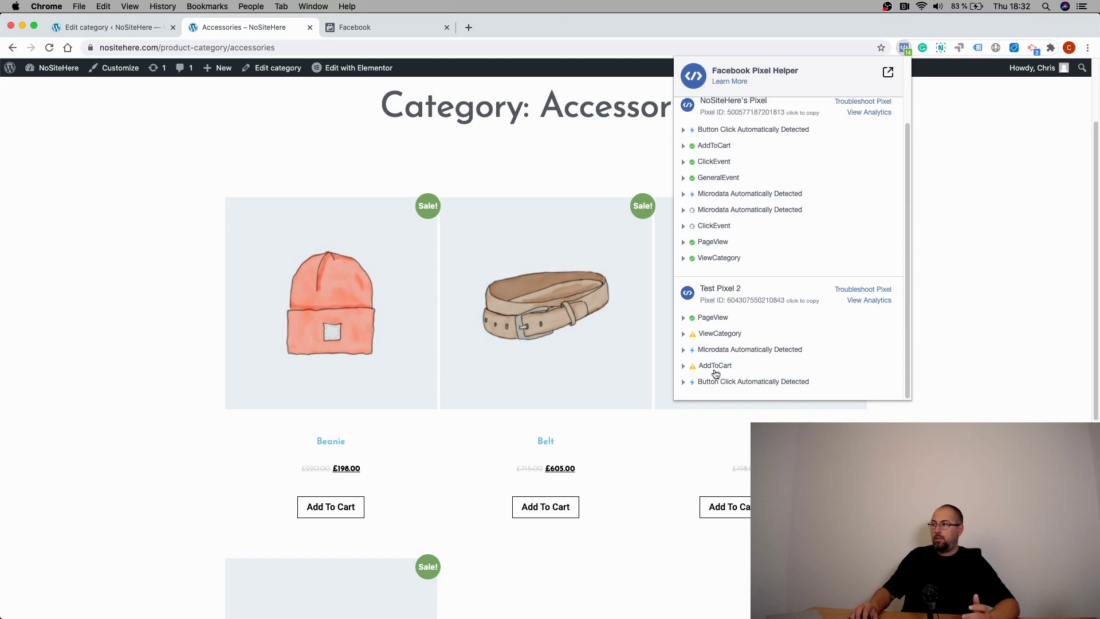
left_click(1001, 366)
scroll(928, 334, "up", 3)
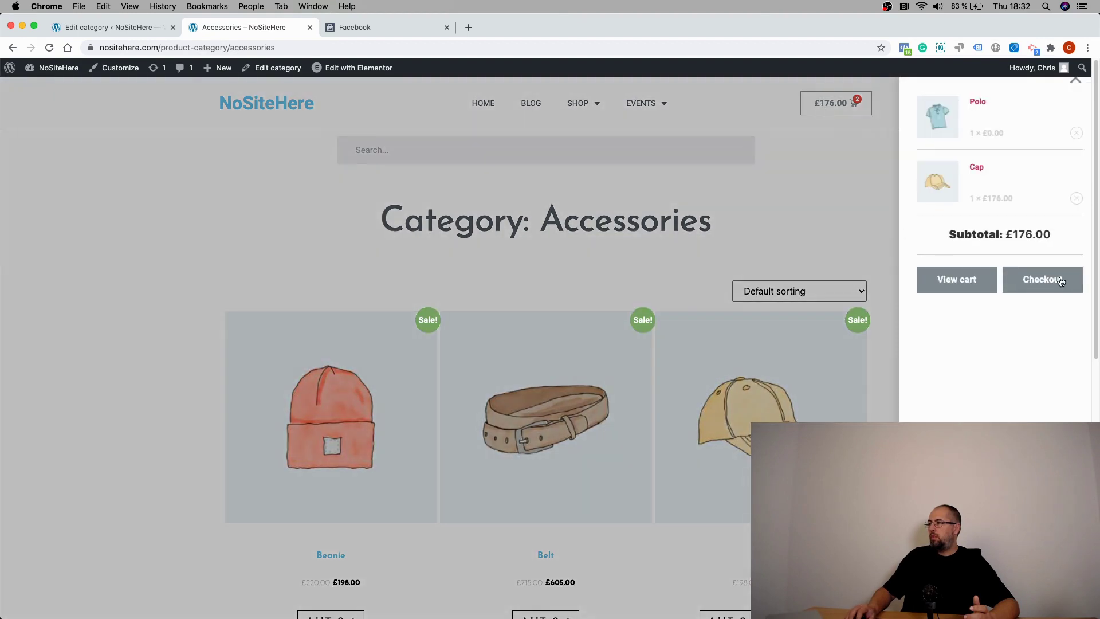
Step: Go to checkout and inspect Test Pixel 2's InitiateCheckout event in Pixel Helper
left_click(1035, 281)
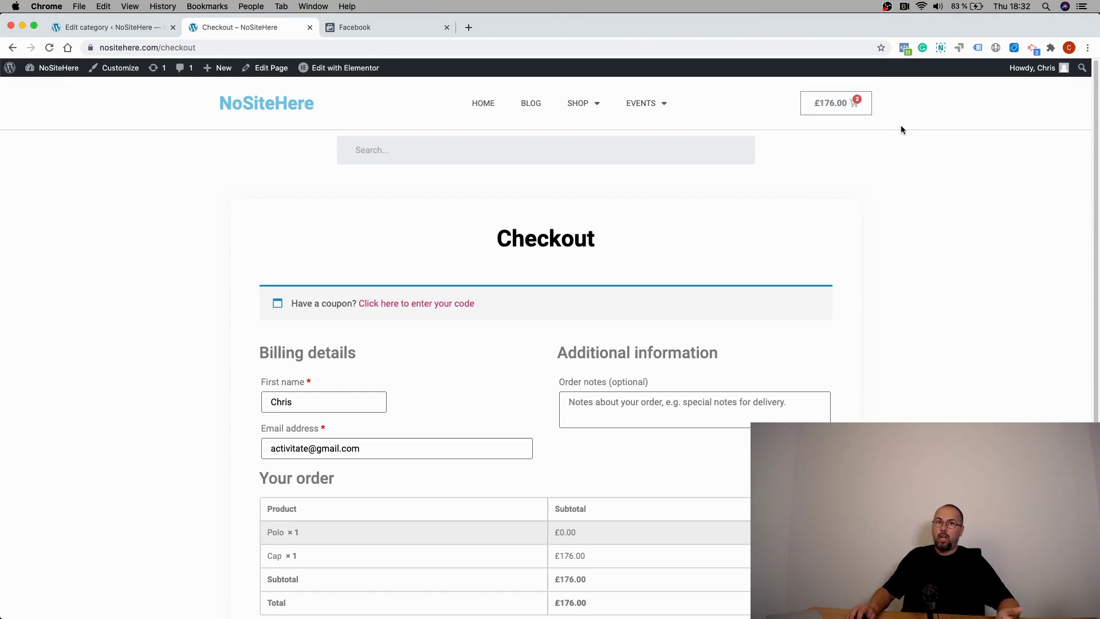
left_click(905, 48)
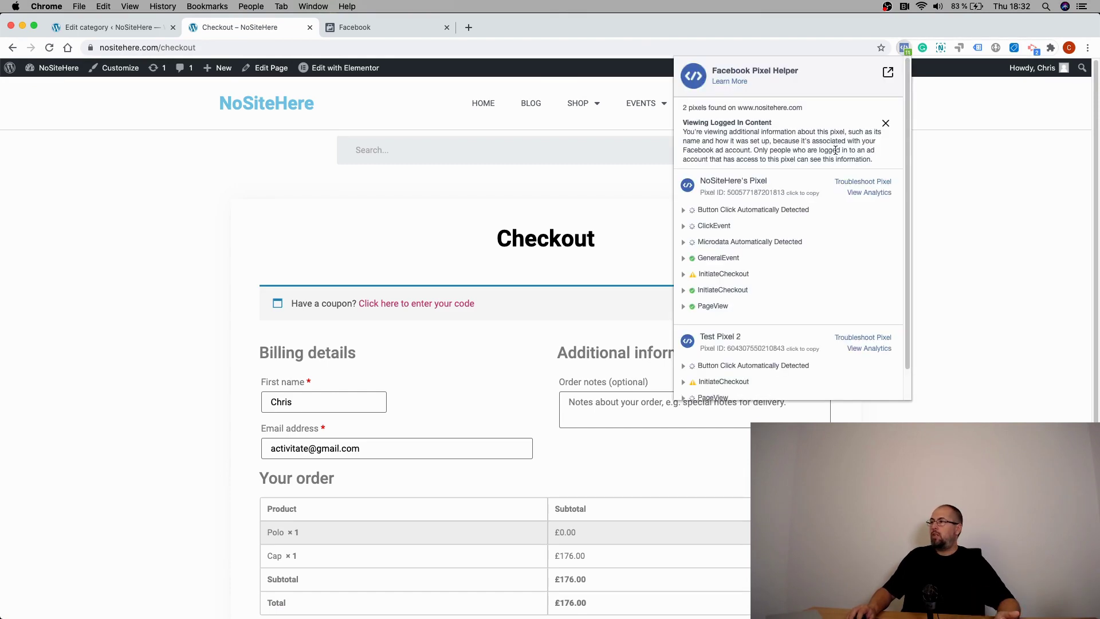
scroll(781, 227, "down", 1)
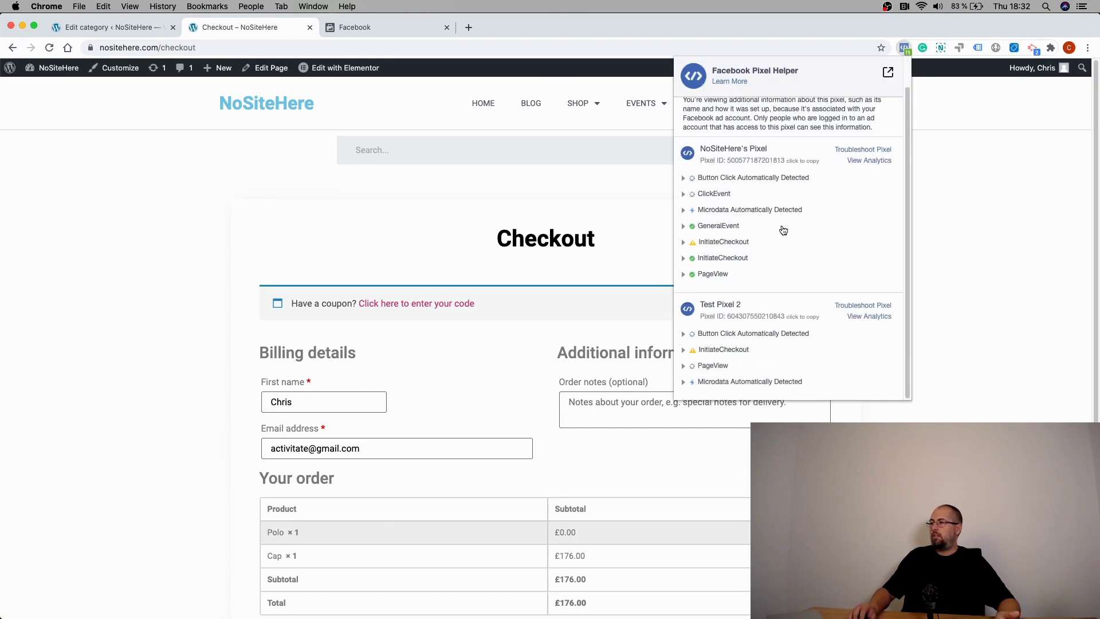
left_click(727, 354)
scroll(783, 356, "down", 3)
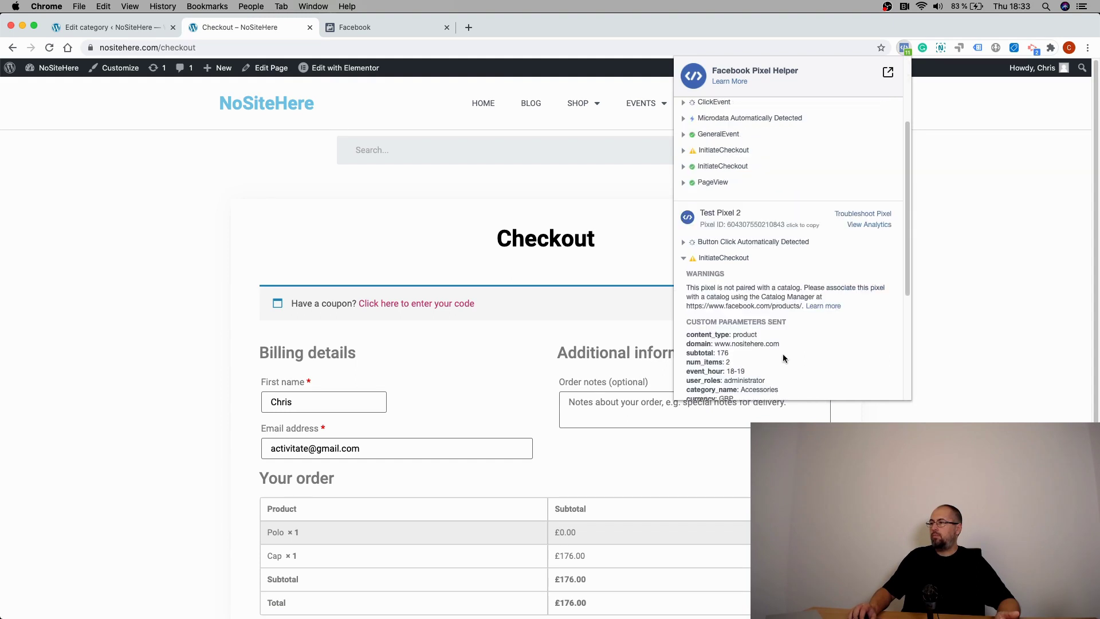
scroll(784, 356, "up", 5)
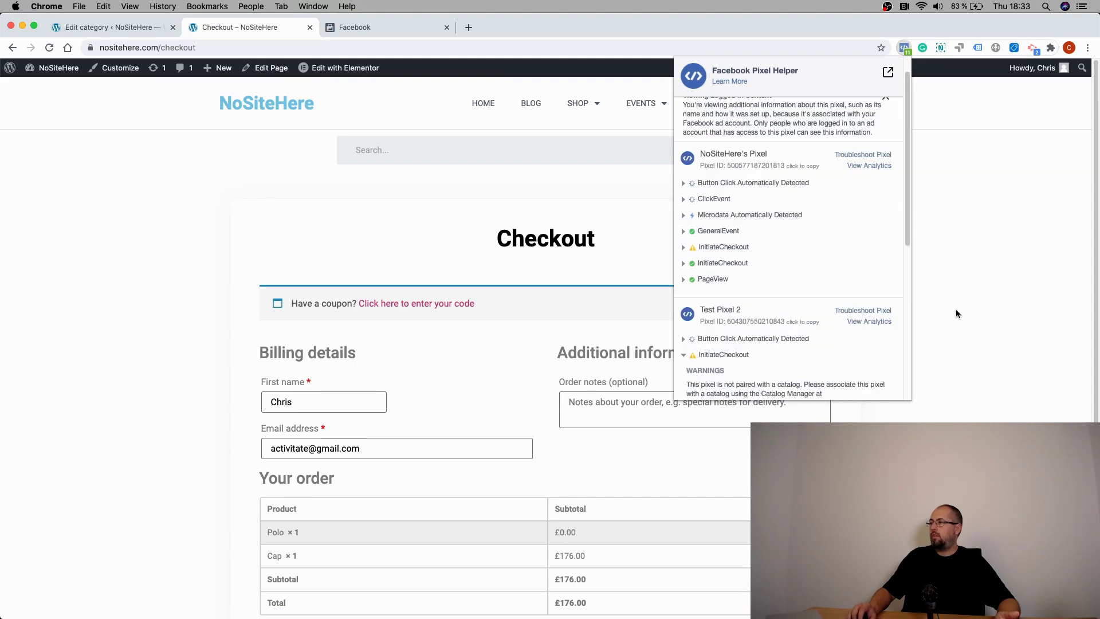
left_click(956, 309)
scroll(643, 325, "down", 5)
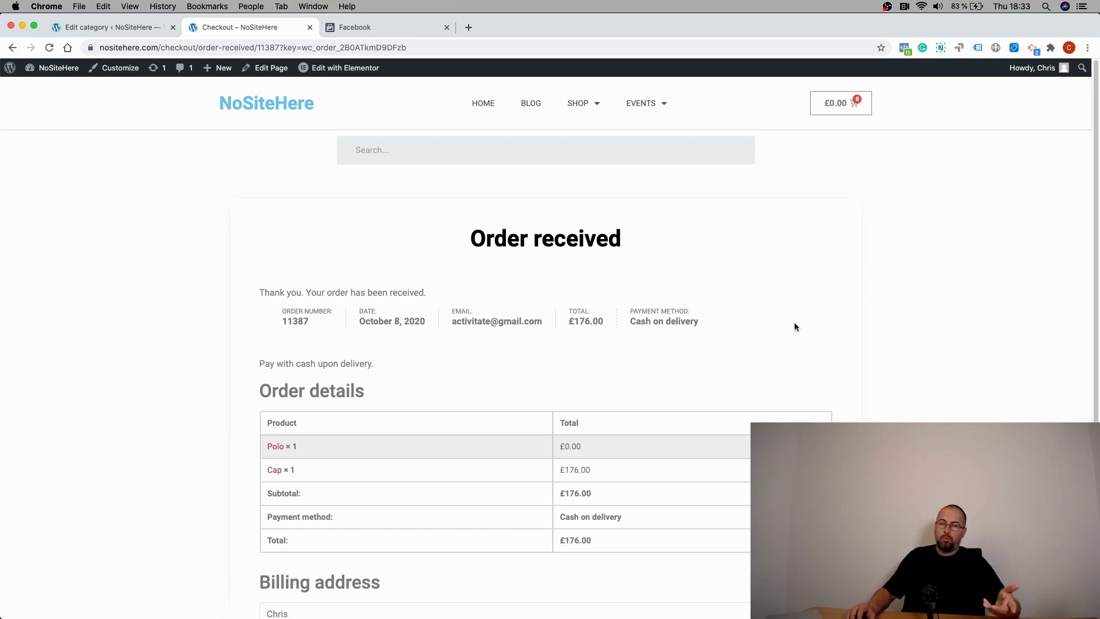
Step: On the Order received page, check Test Pixel 2's Purchase event for 176 GBP in Pixel Helper
left_click(903, 48)
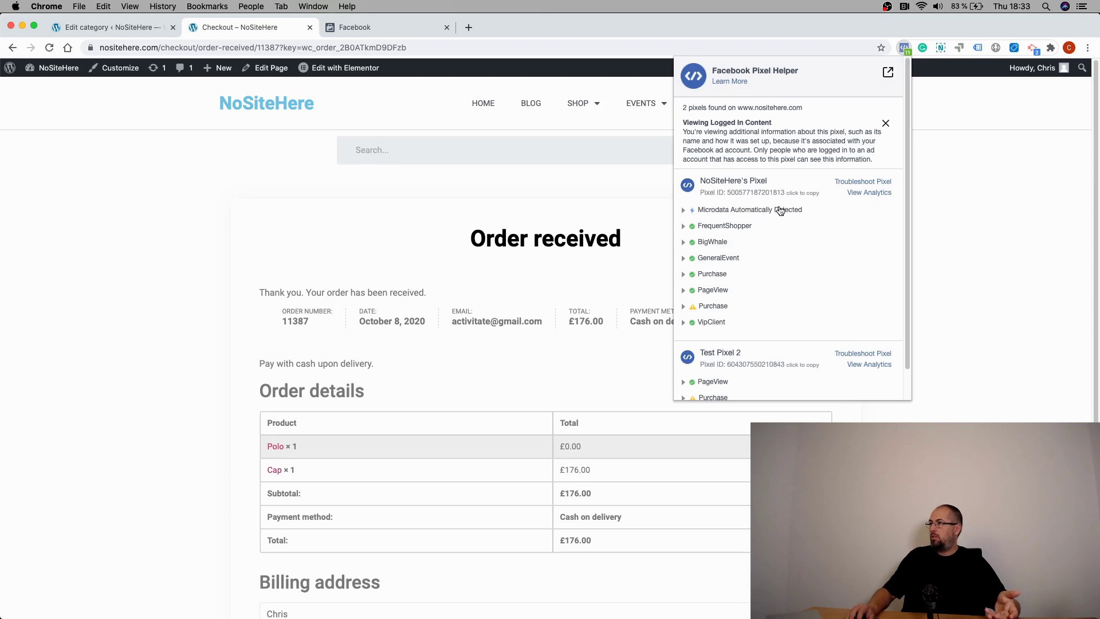
scroll(780, 211, "down", 1)
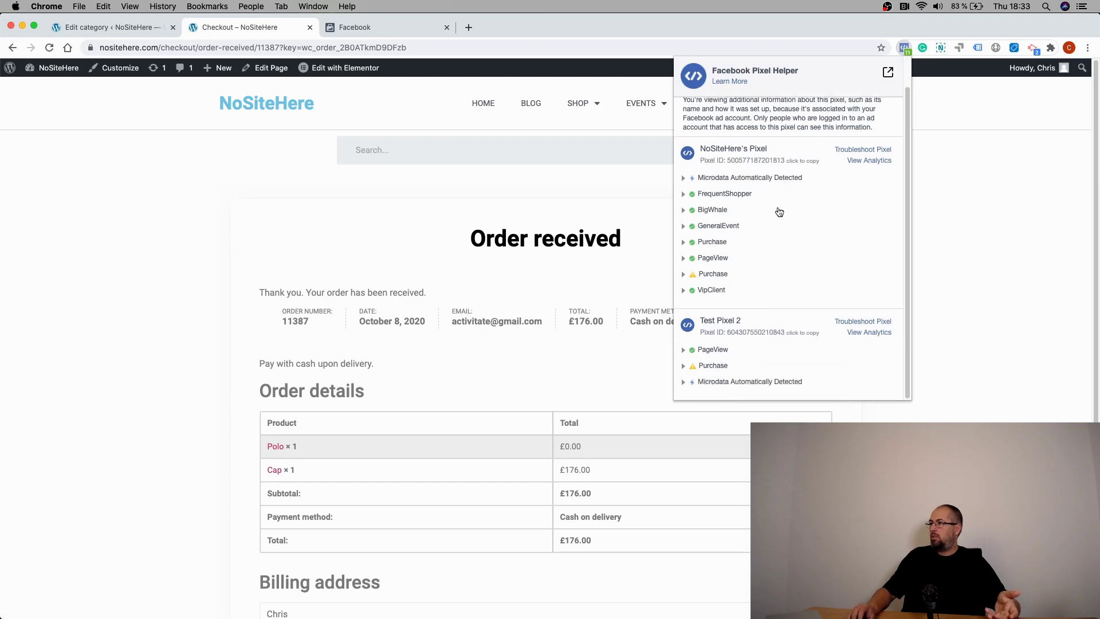
left_click(721, 367)
scroll(806, 359, "down", 3)
scroll(806, 360, "down", 1)
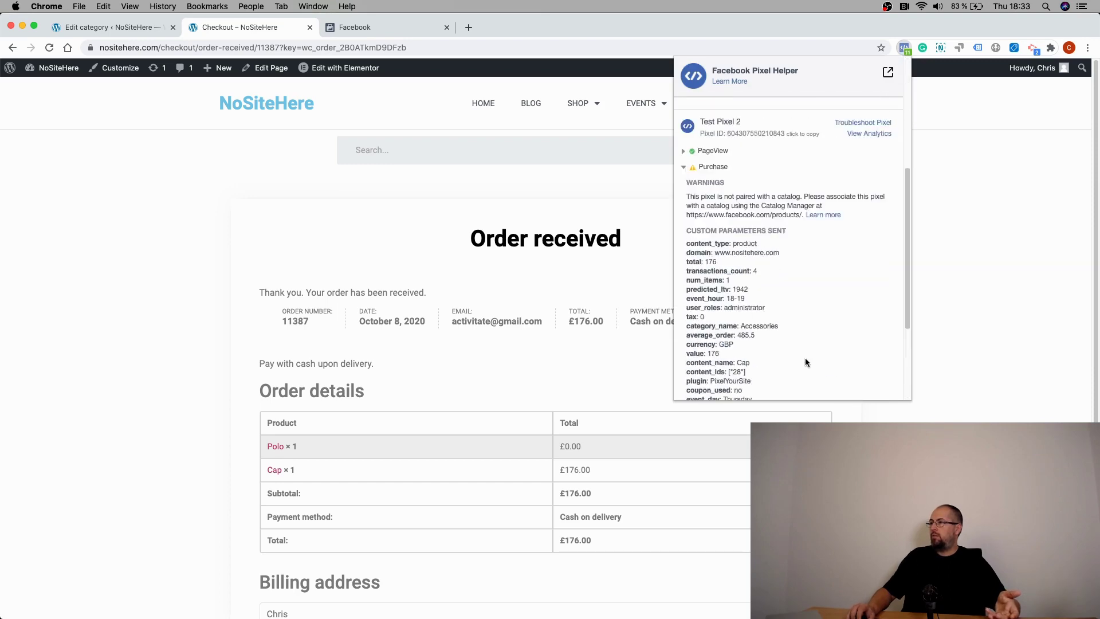